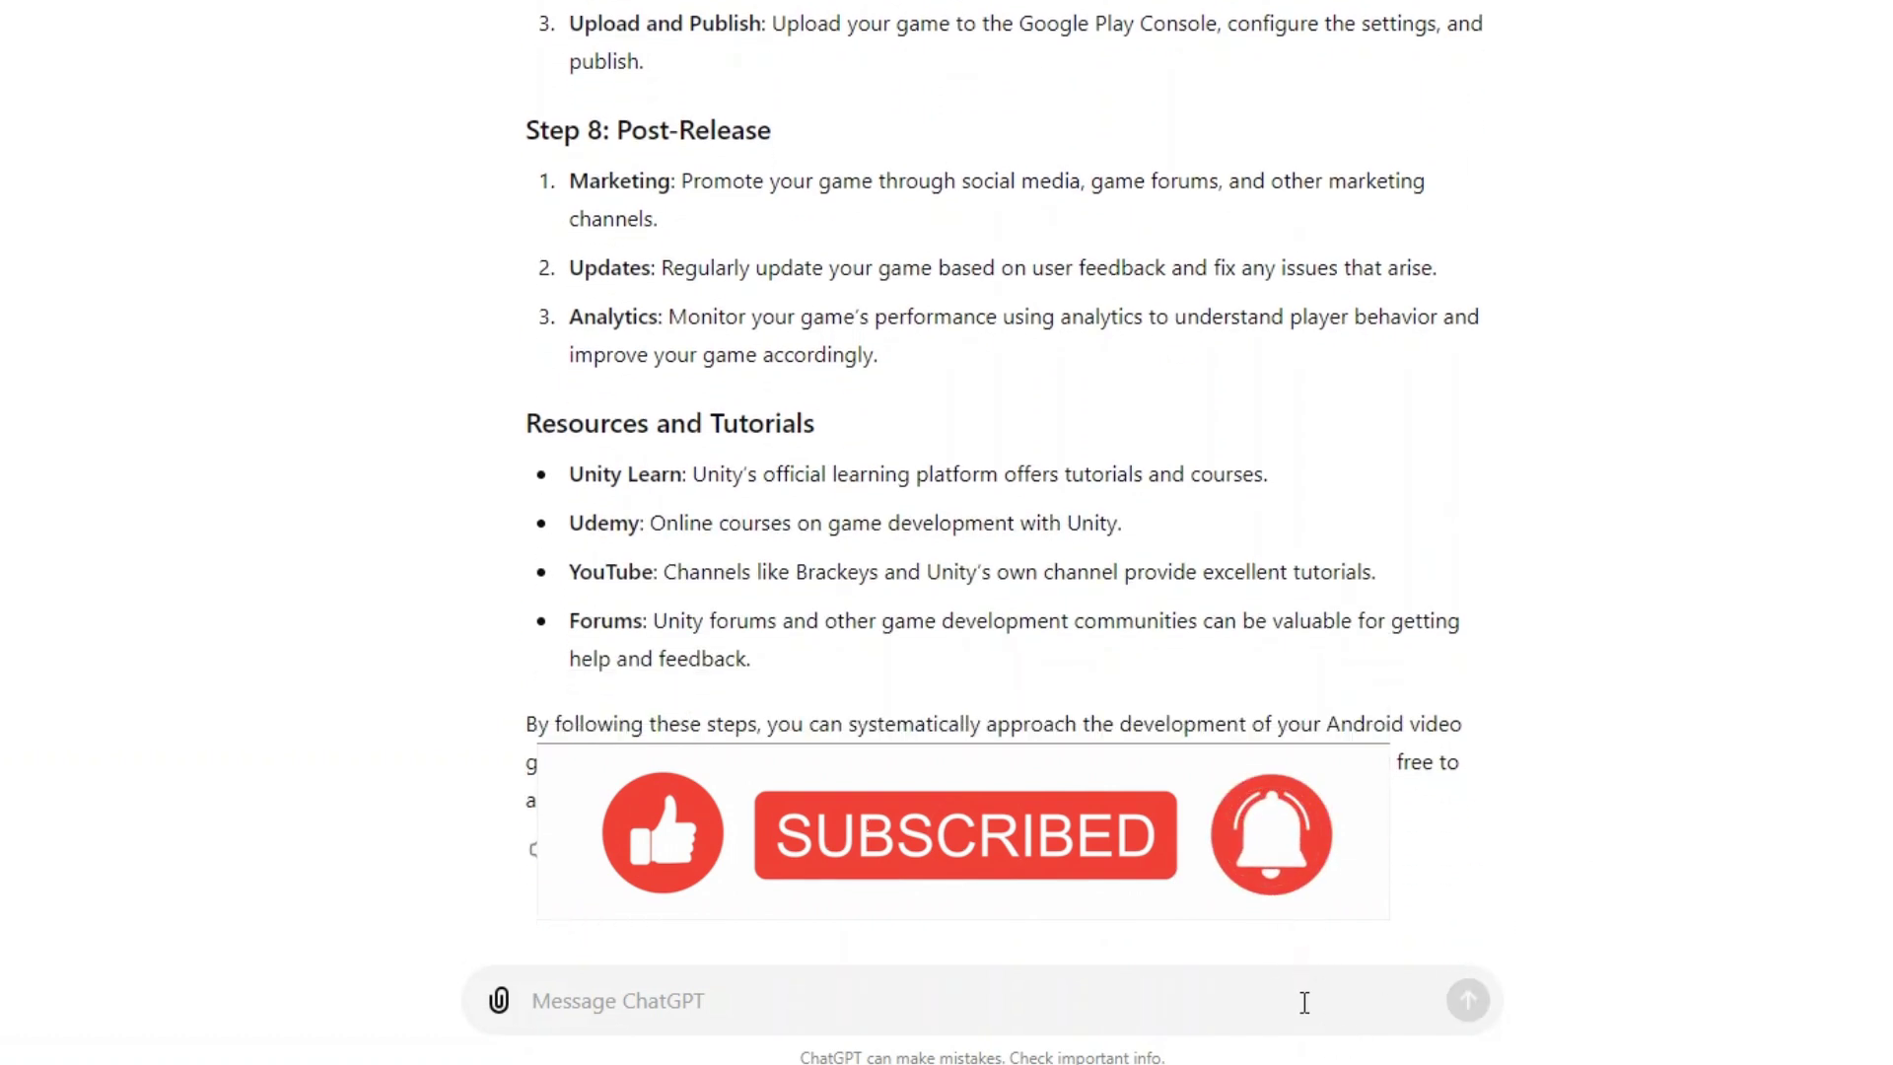
{"action": "type", "text": "I use other t"}
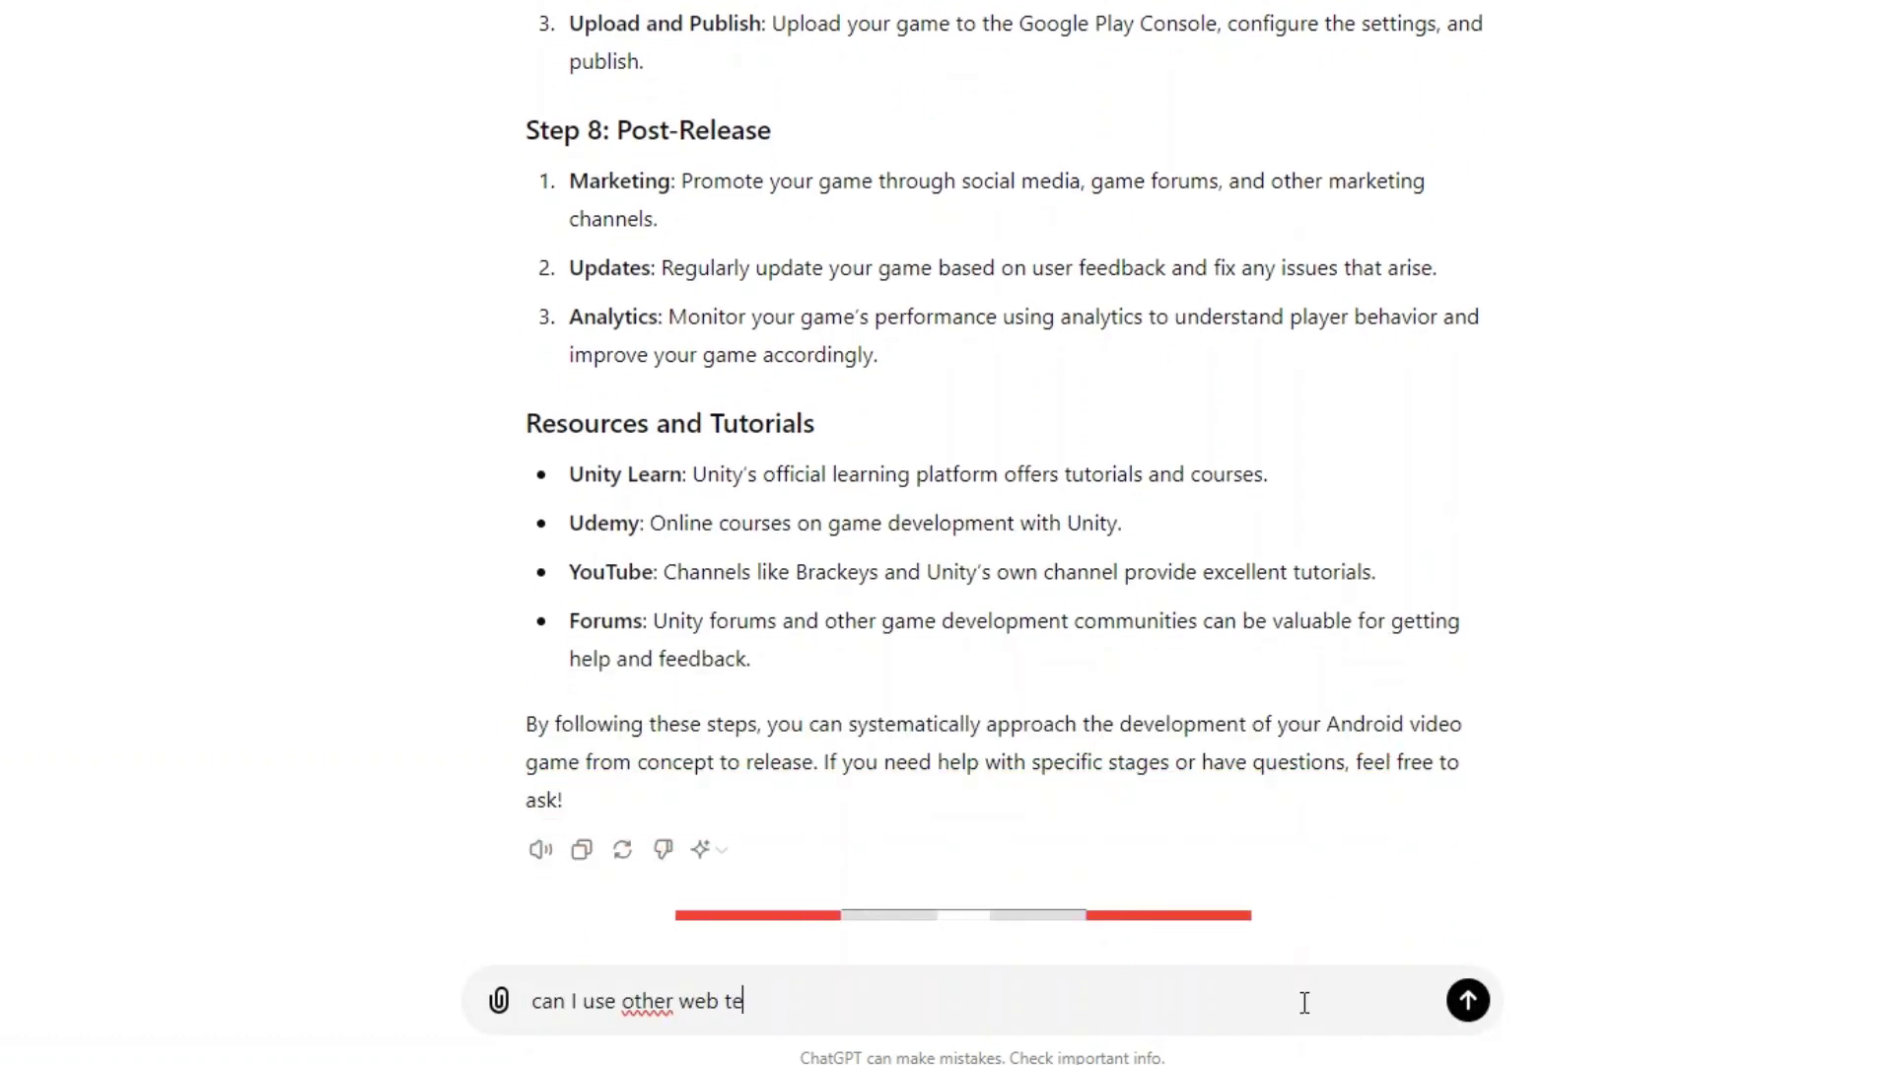
{"action": "type", "text": "?"}
Send the follow-up question asking whether other web technologies can be used.
{"action": "key", "text": "Return"}
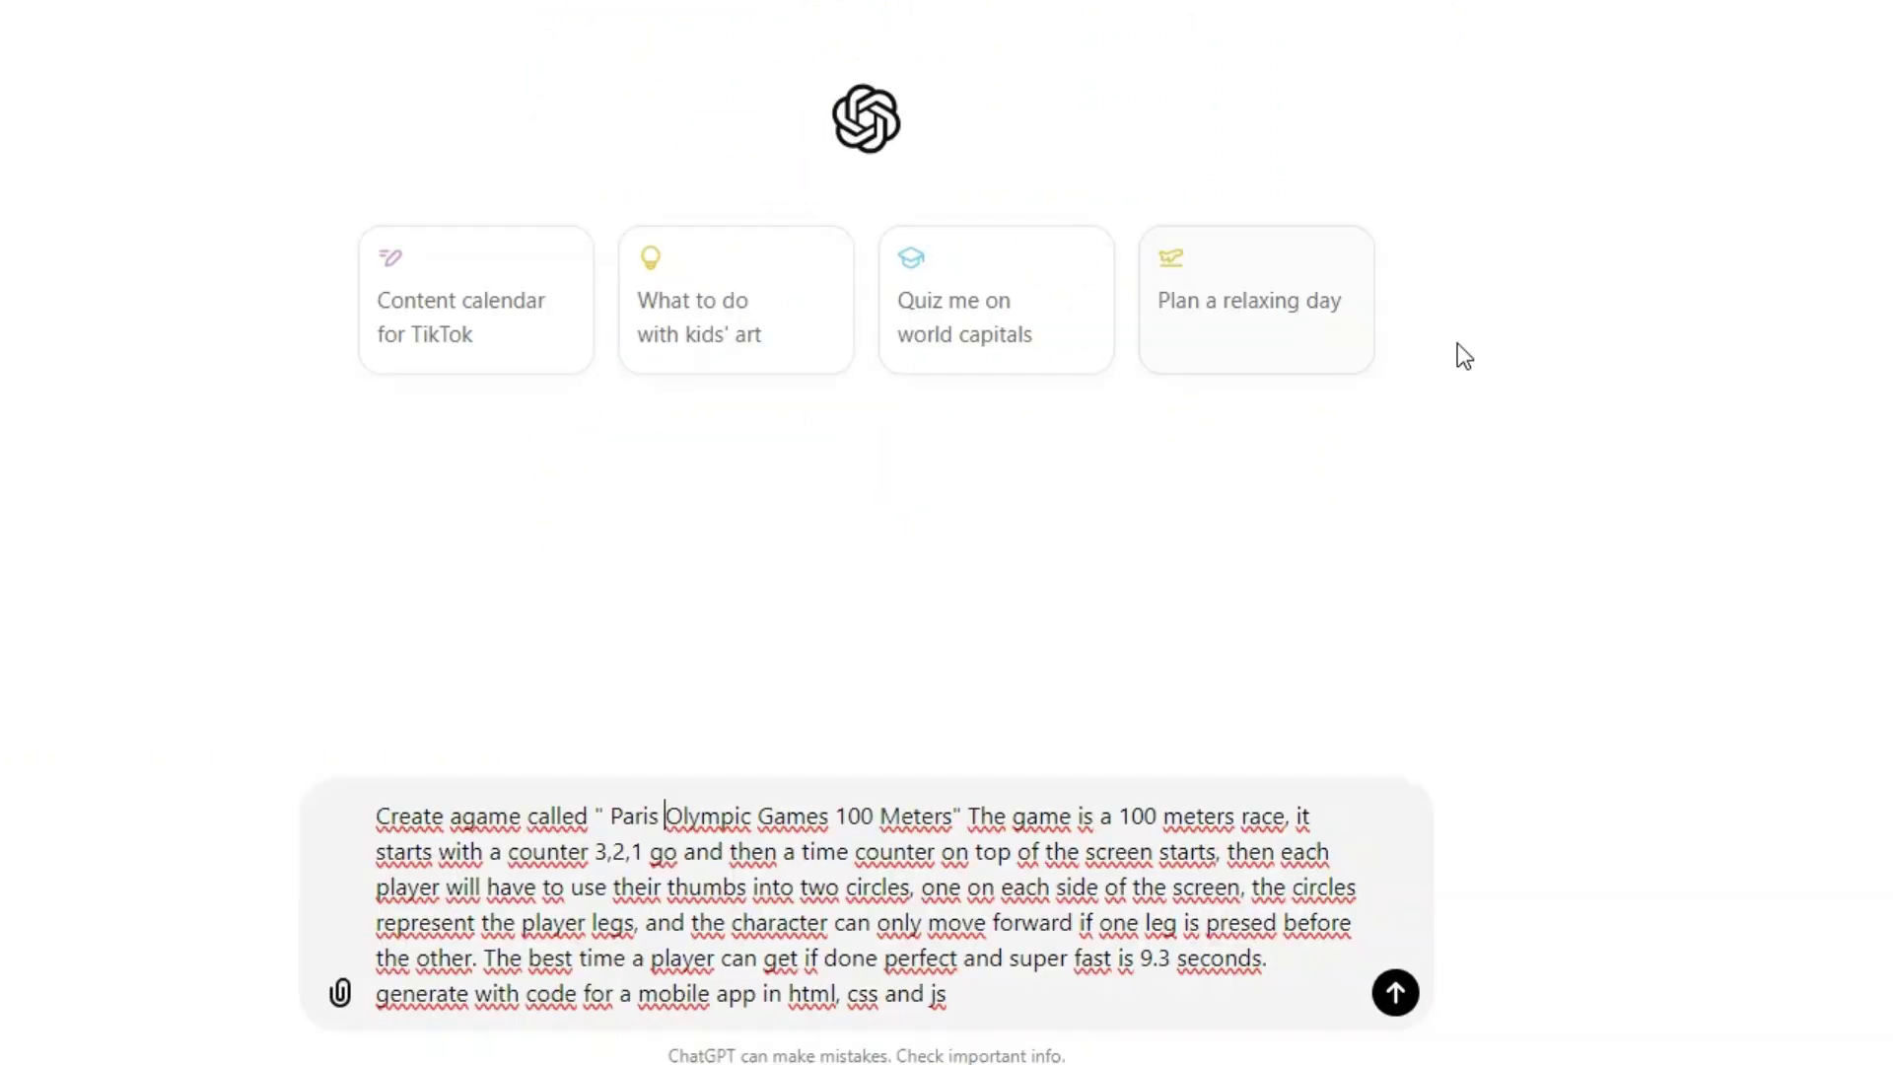
Submit the Paris Olympic Games 100 Meters game prompt for HTML, CSS and JS.
{"action": "left_click", "coordinate": [1393, 992]}
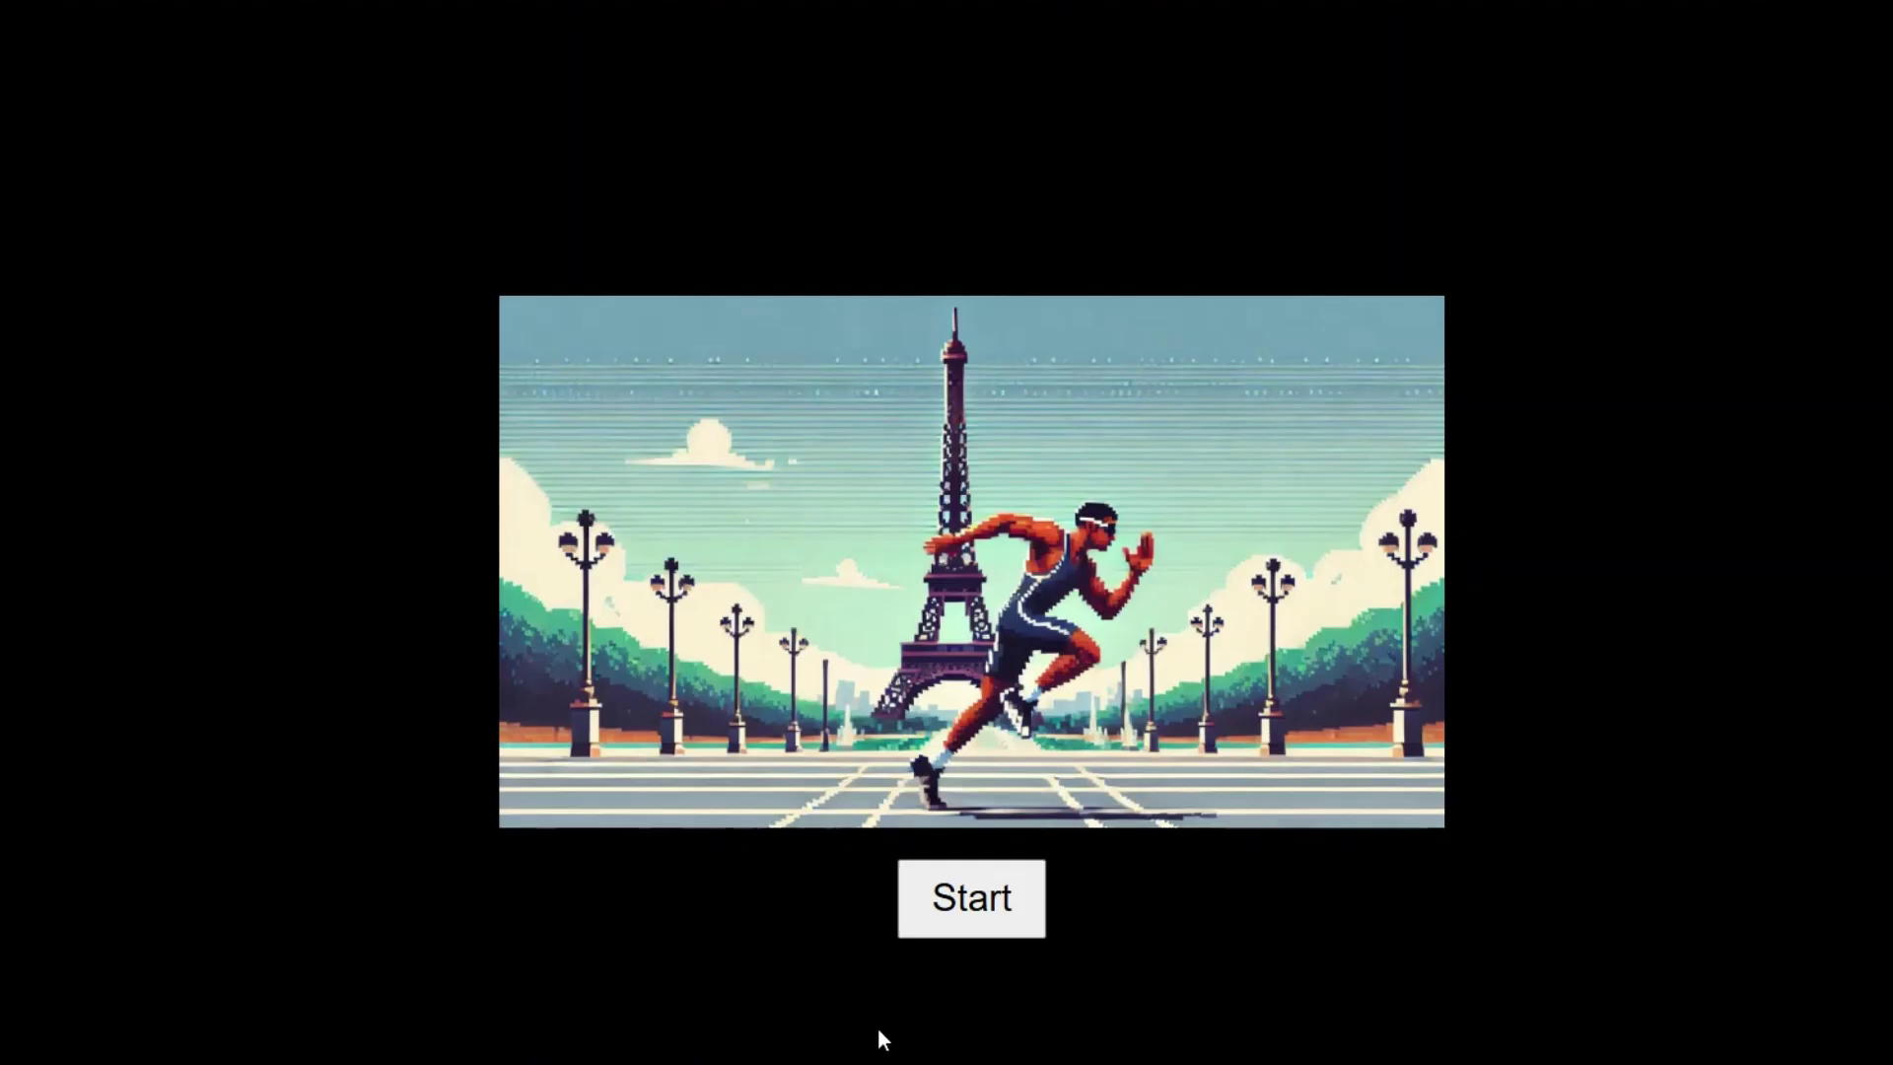
Start the sprint race from the game's title screen.
{"action": "left_click", "coordinate": [999, 933]}
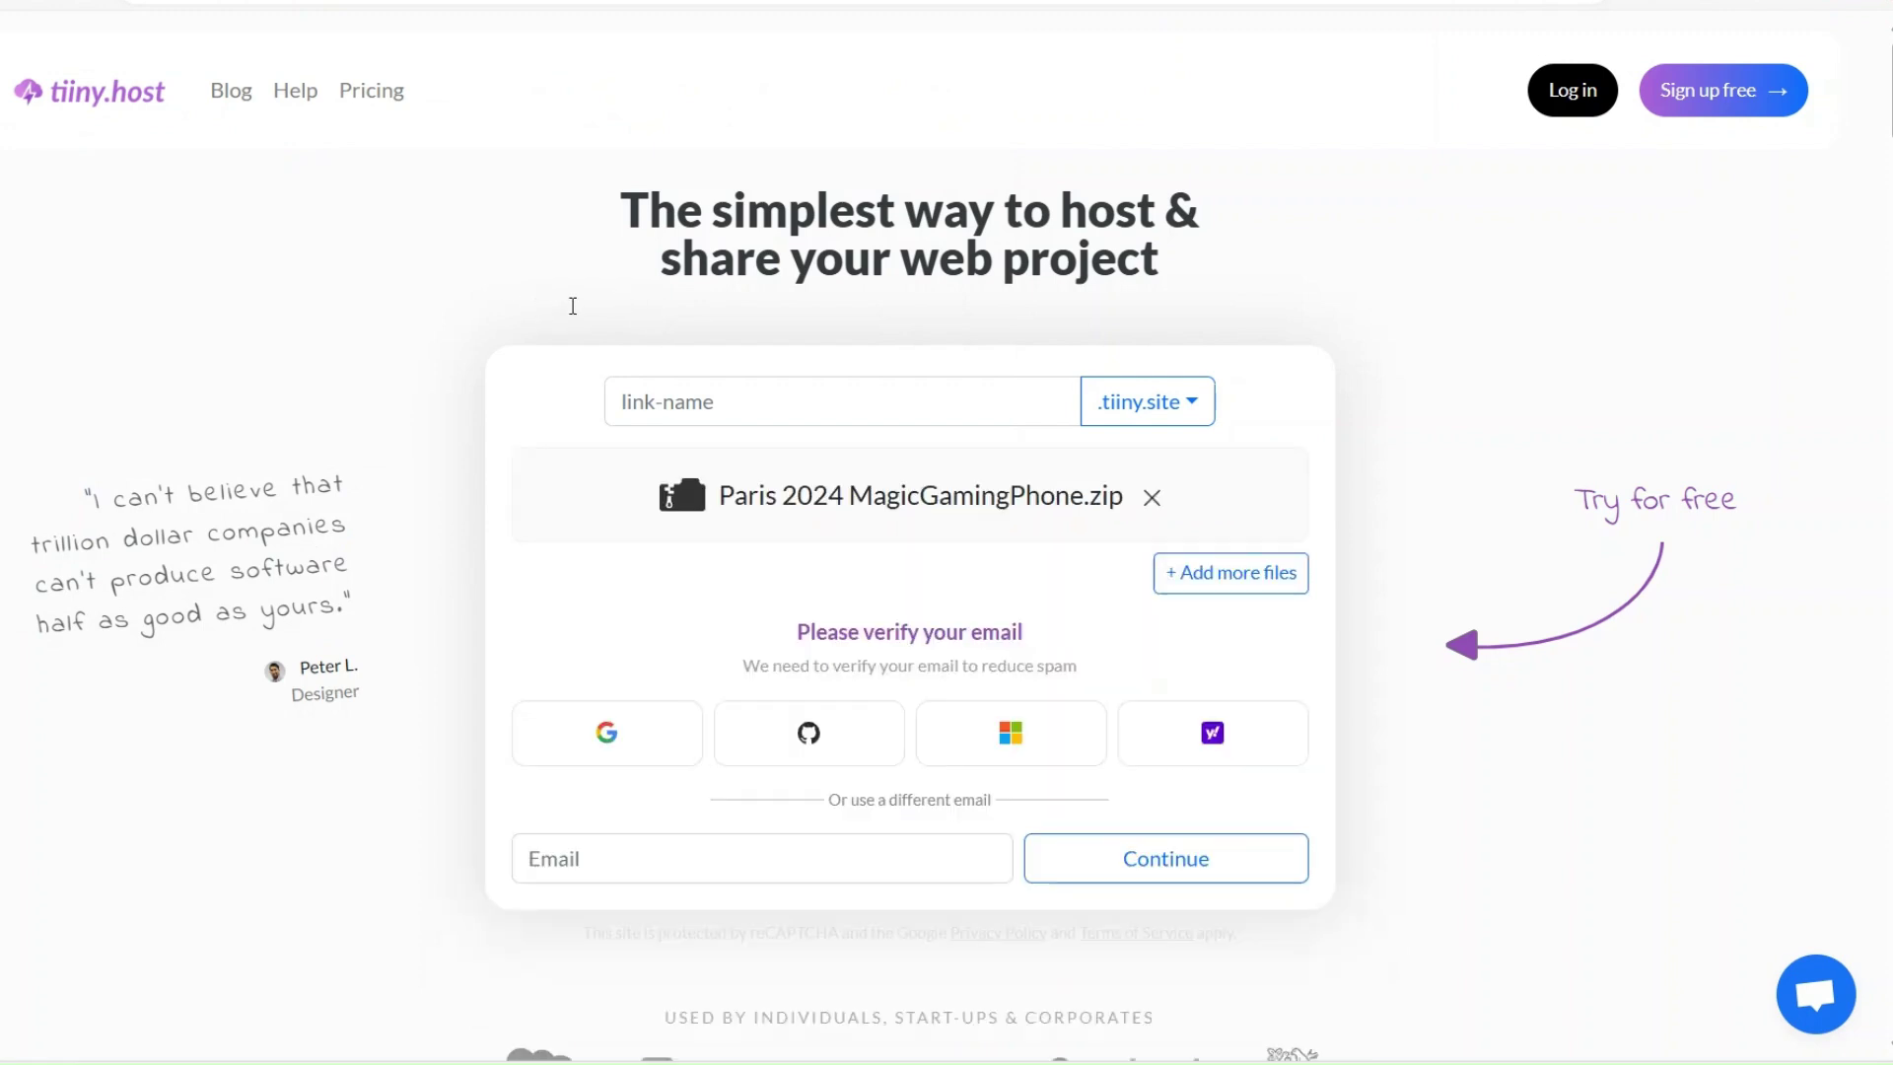
Move into the tiiny.host link-name field to enter magicgamingphone.
{"action": "key", "text": "Tab"}
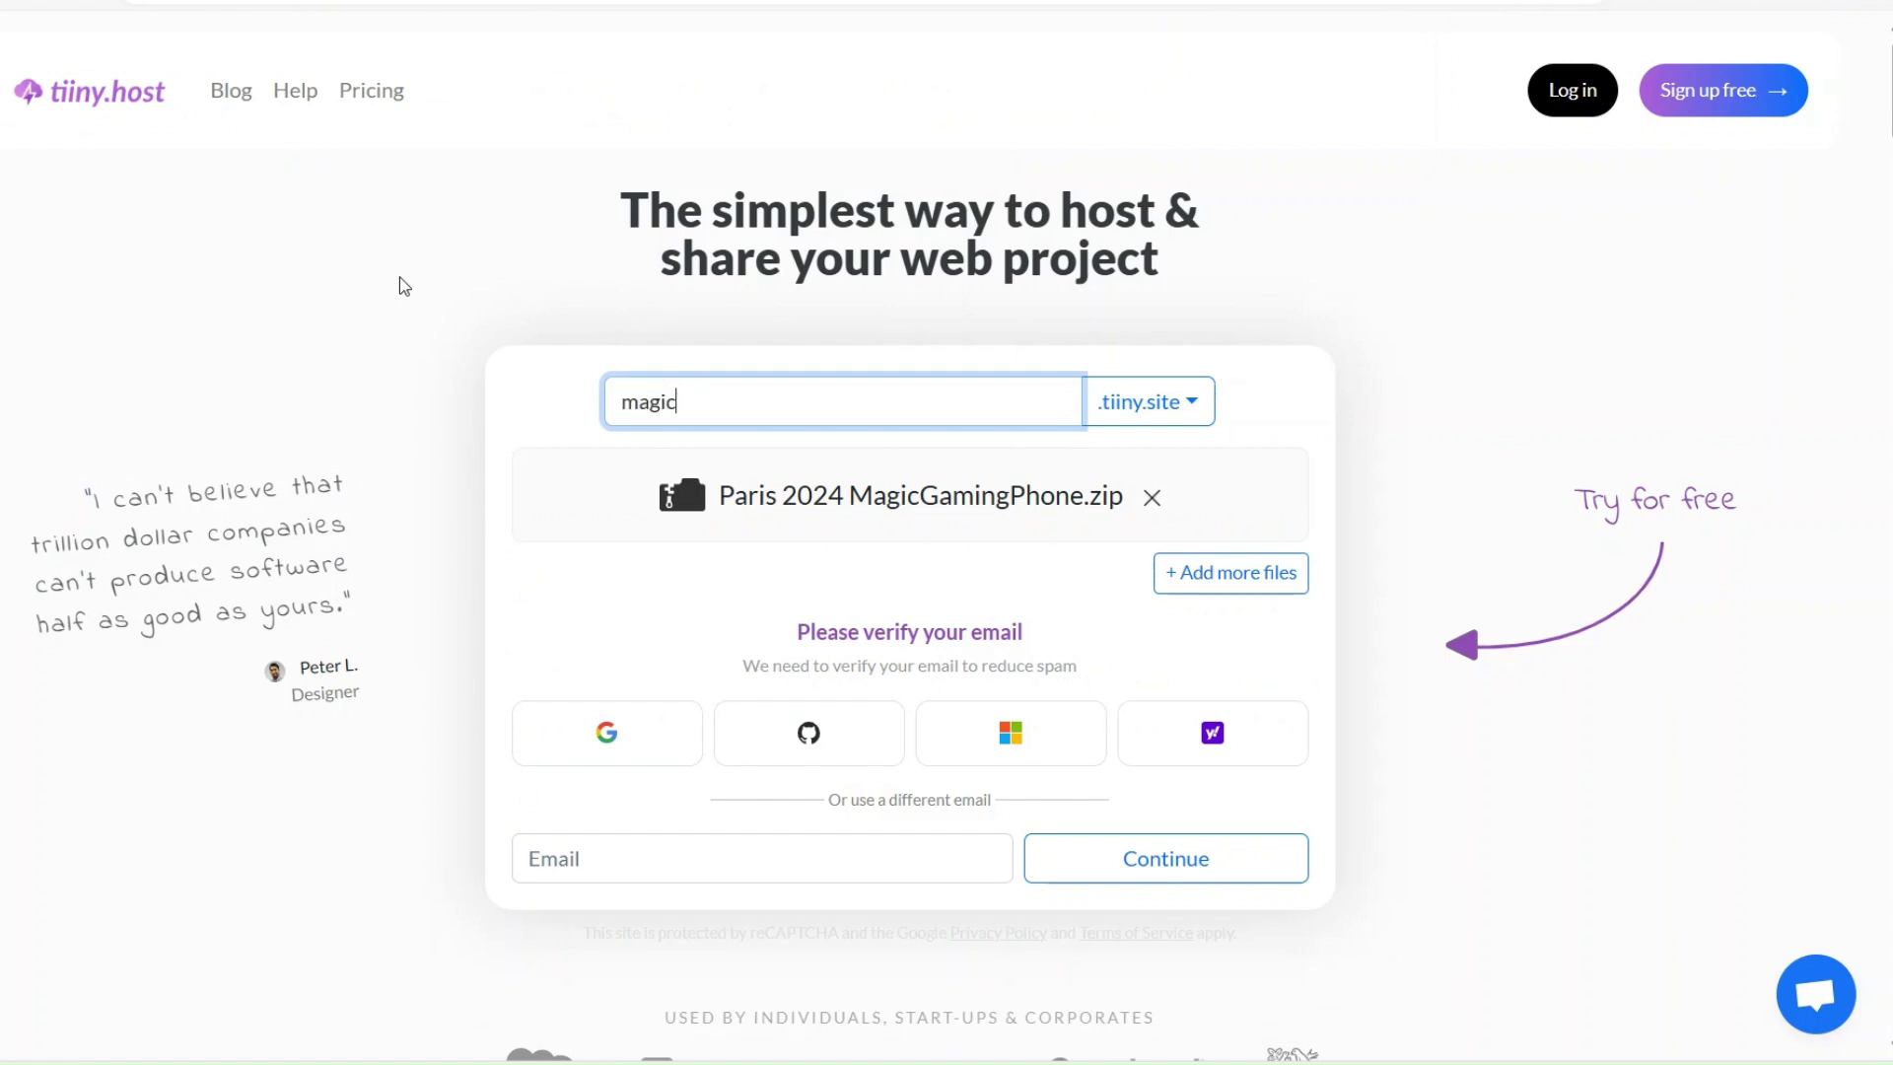
{"action": "type", "text": "mingphone"}
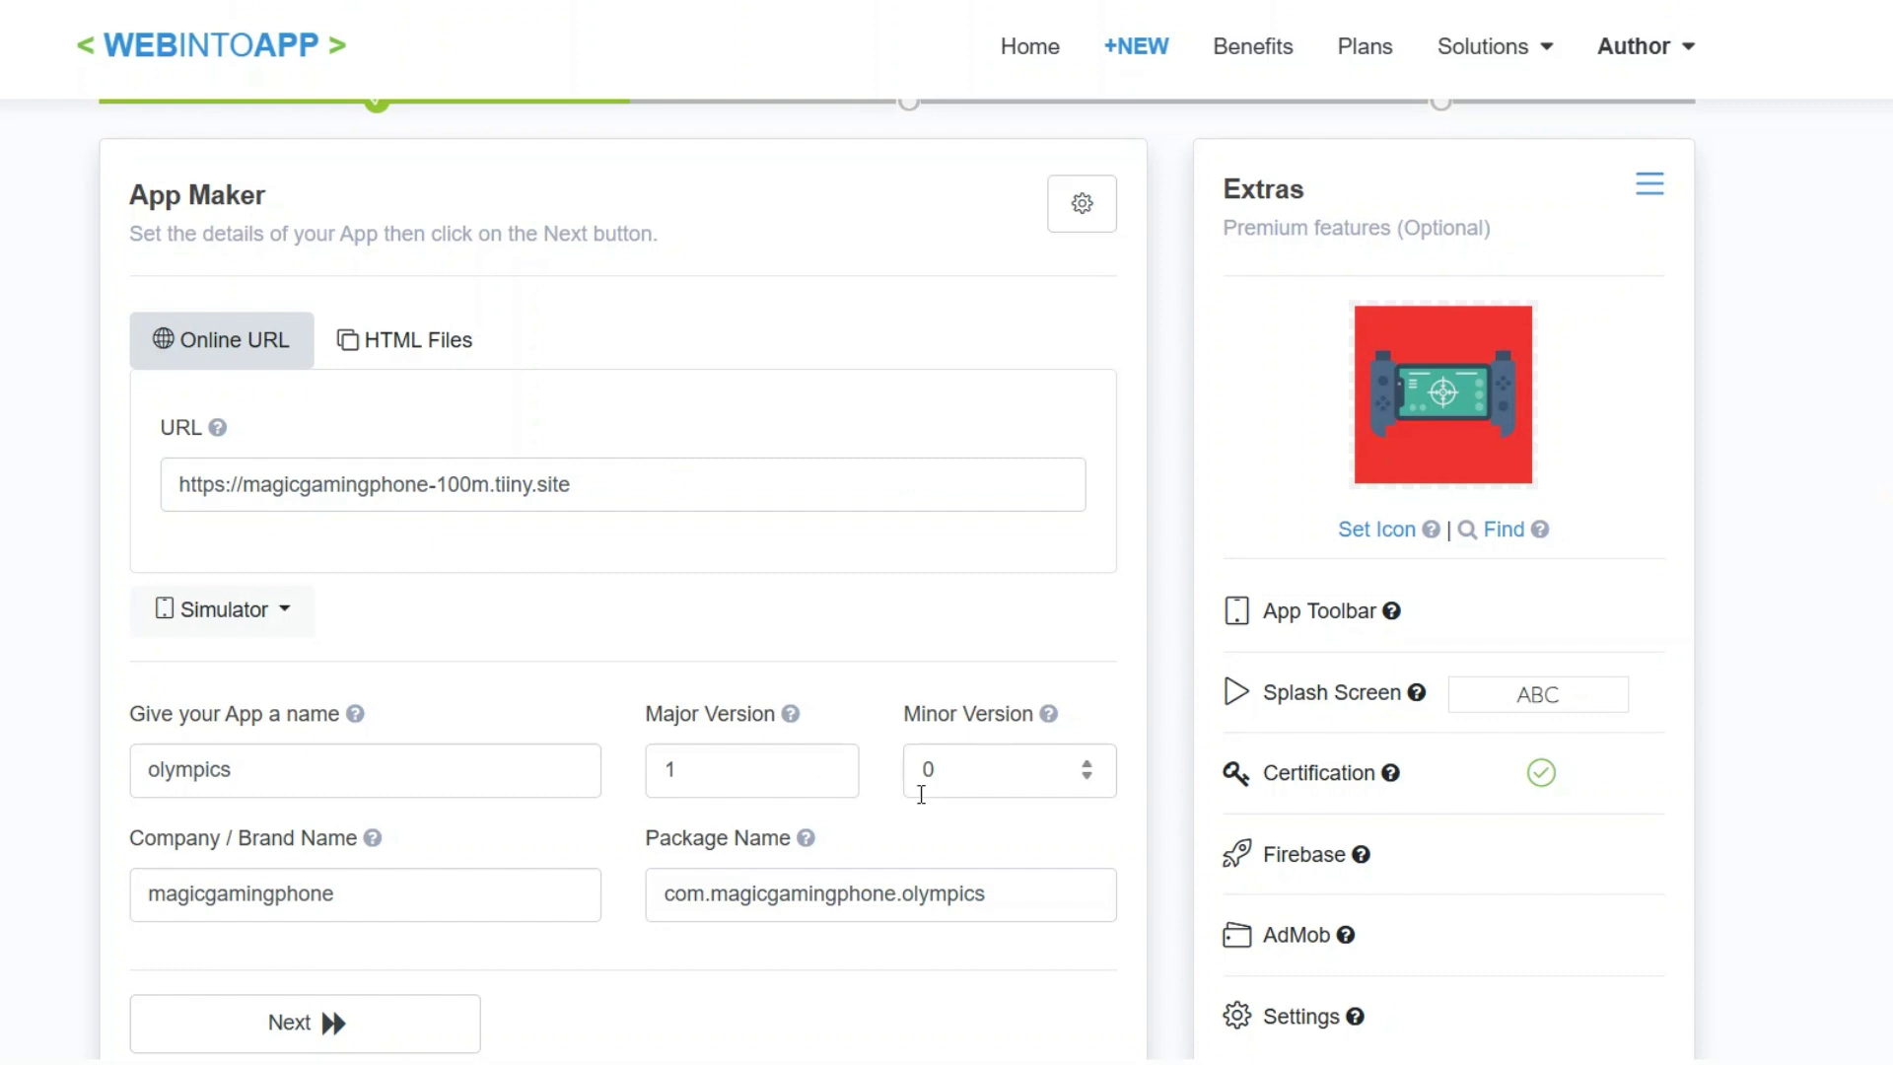
{"action": "scroll", "coordinate": [878, 808], "scroll_direction": "down", "scroll_amount": 2}
Review the olympics app details and build the free Android app.
{"action": "left_click", "coordinate": [330, 874]}
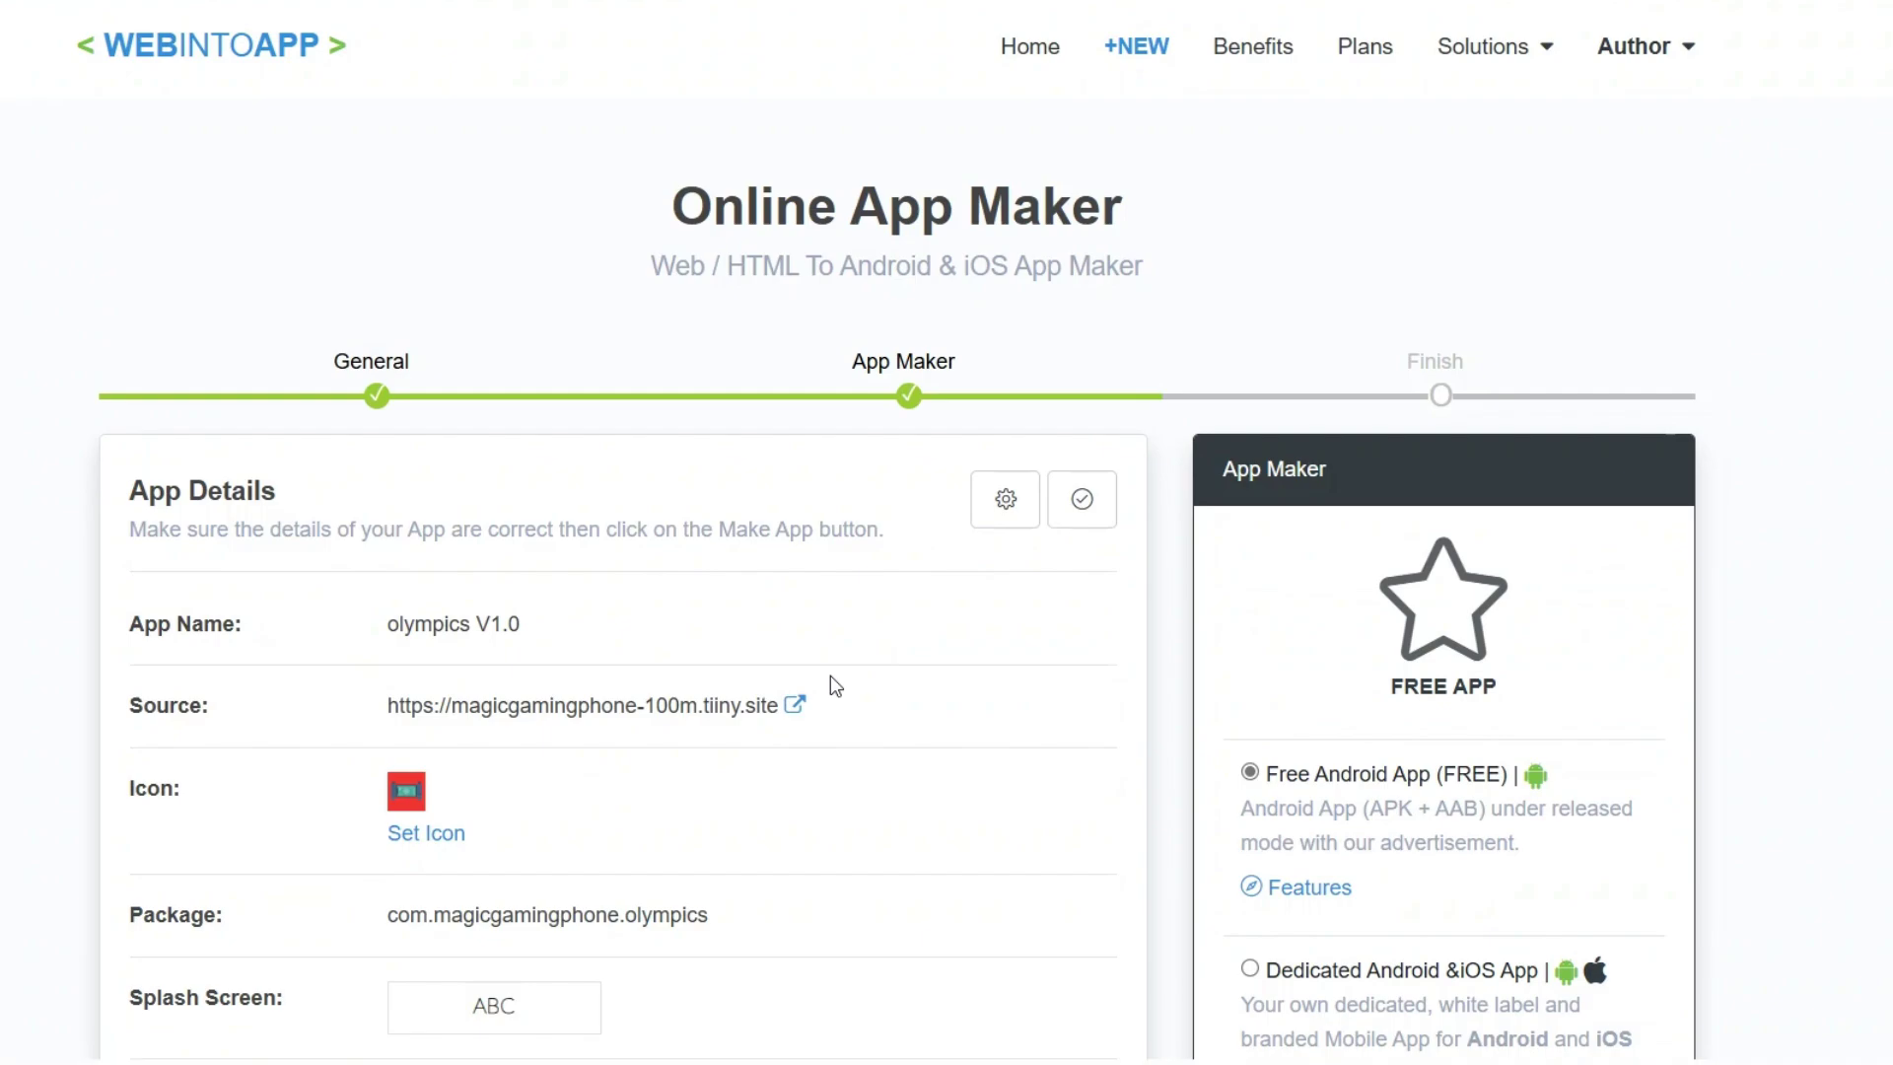
{"action": "scroll", "coordinate": [934, 643], "scroll_direction": "down", "scroll_amount": 3}
{"action": "left_click", "coordinate": [1397, 978]}
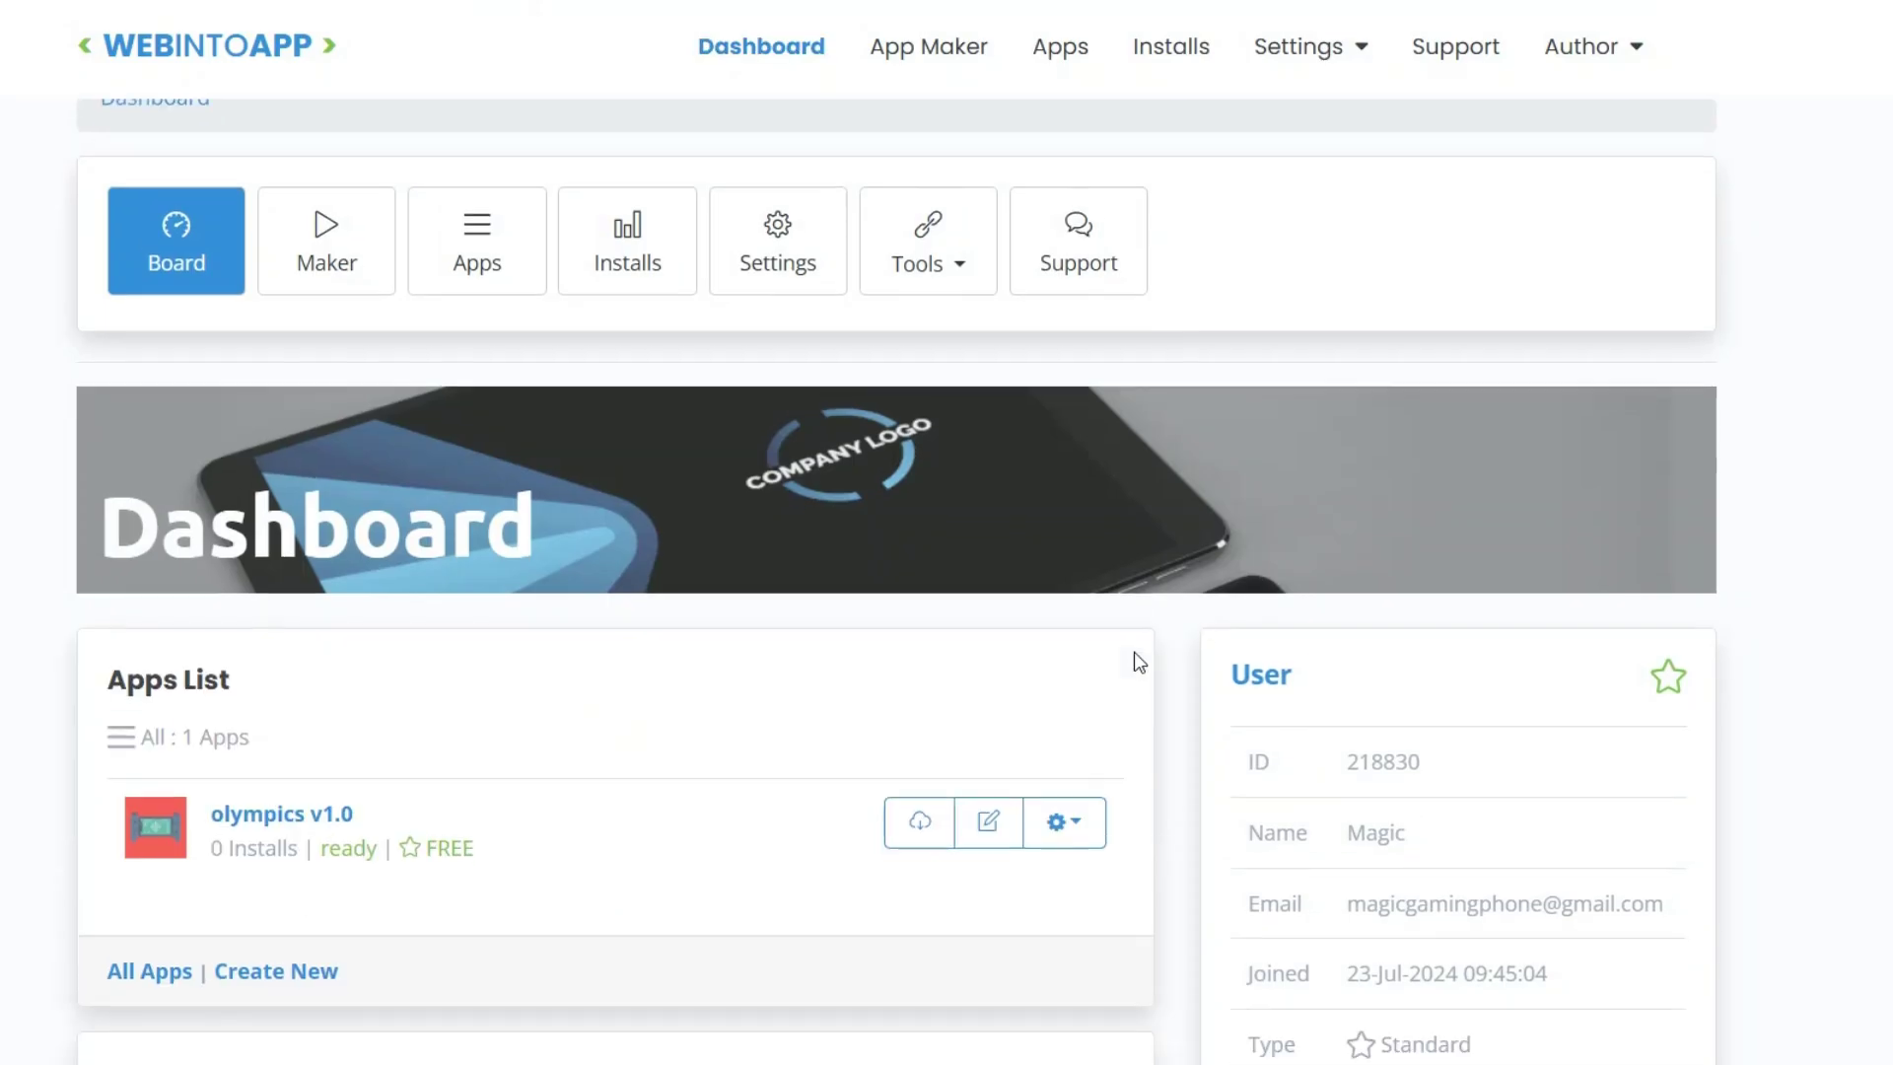
{"action": "scroll", "coordinate": [1276, 717], "scroll_direction": "down", "scroll_amount": 5}
{"action": "scroll", "coordinate": [1276, 675], "scroll_direction": "up", "scroll_amount": 4}
Download all olympics v1.0 files as a free ZIP and open the olympics 1.0 folder.
{"action": "left_click", "coordinate": [918, 580]}
{"action": "left_click", "coordinate": [623, 388]}
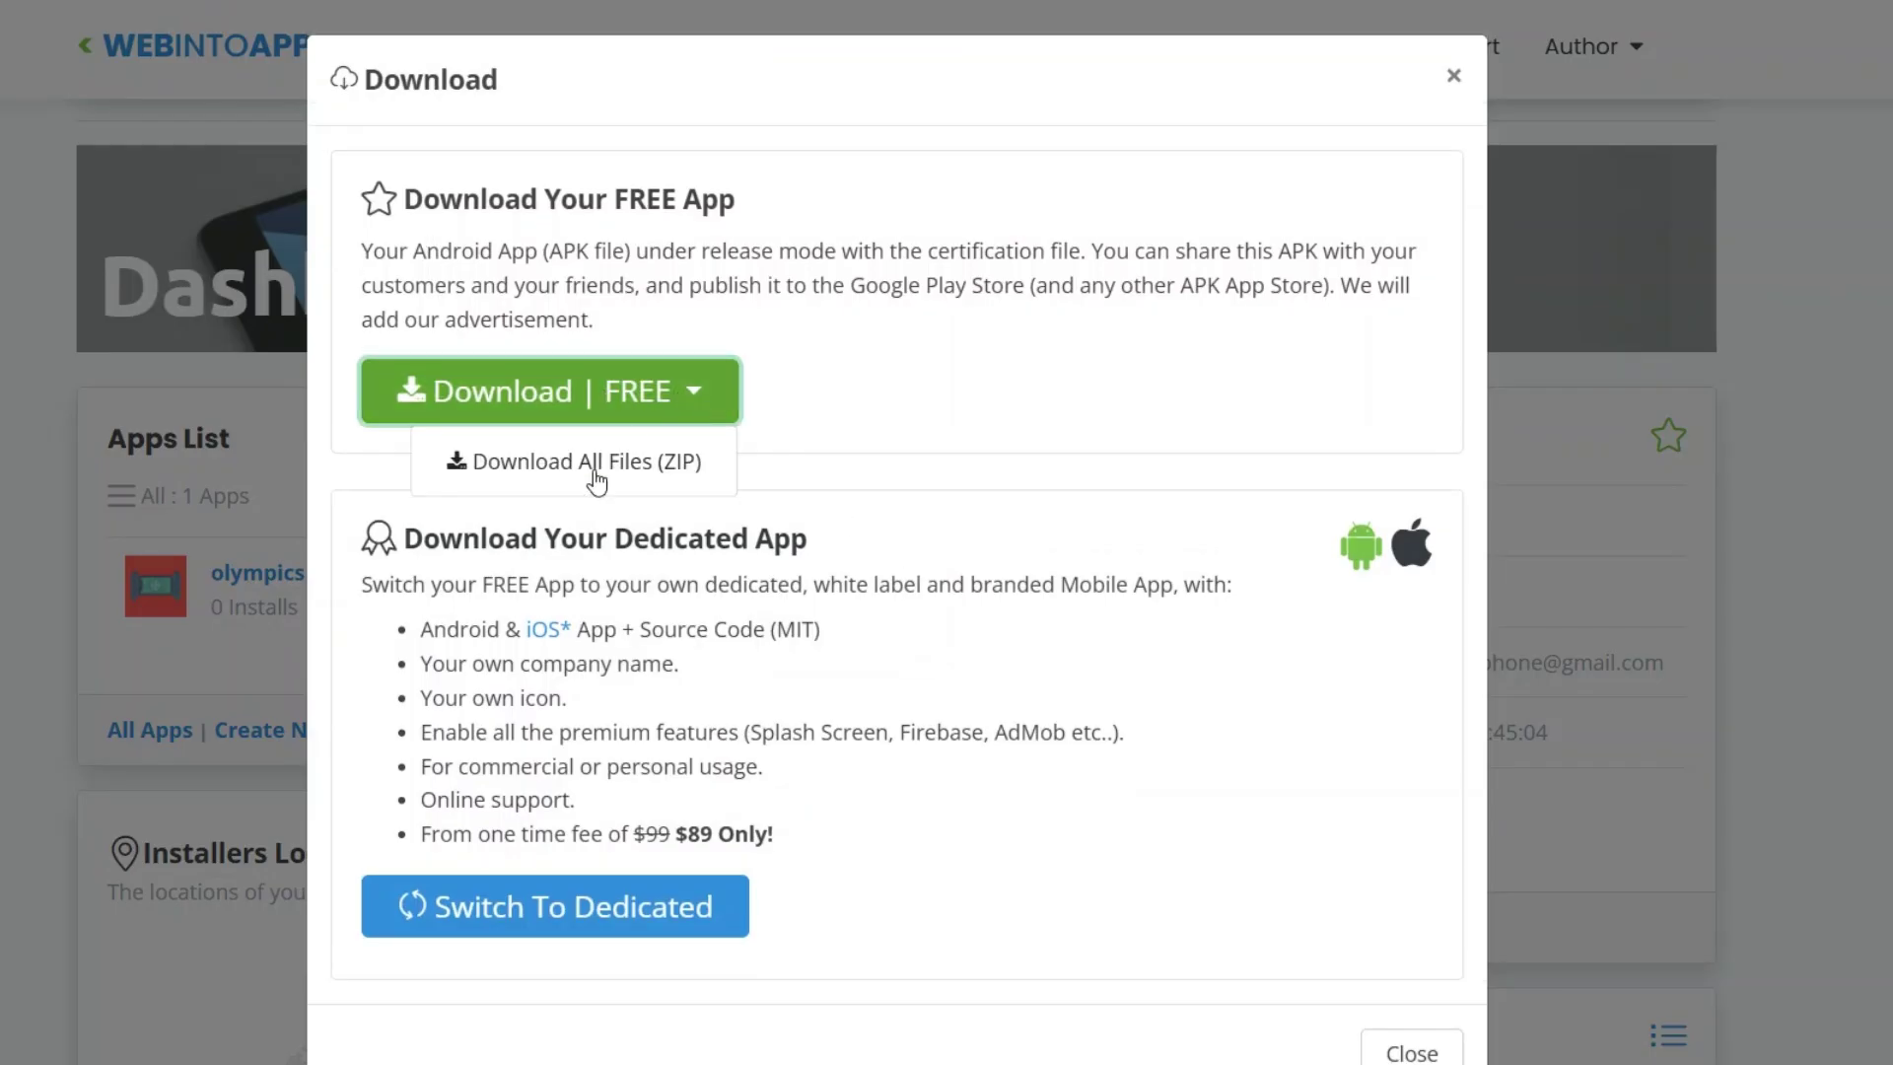
{"action": "left_click", "coordinate": [594, 462]}
{"action": "left_click", "coordinate": [310, 223]}
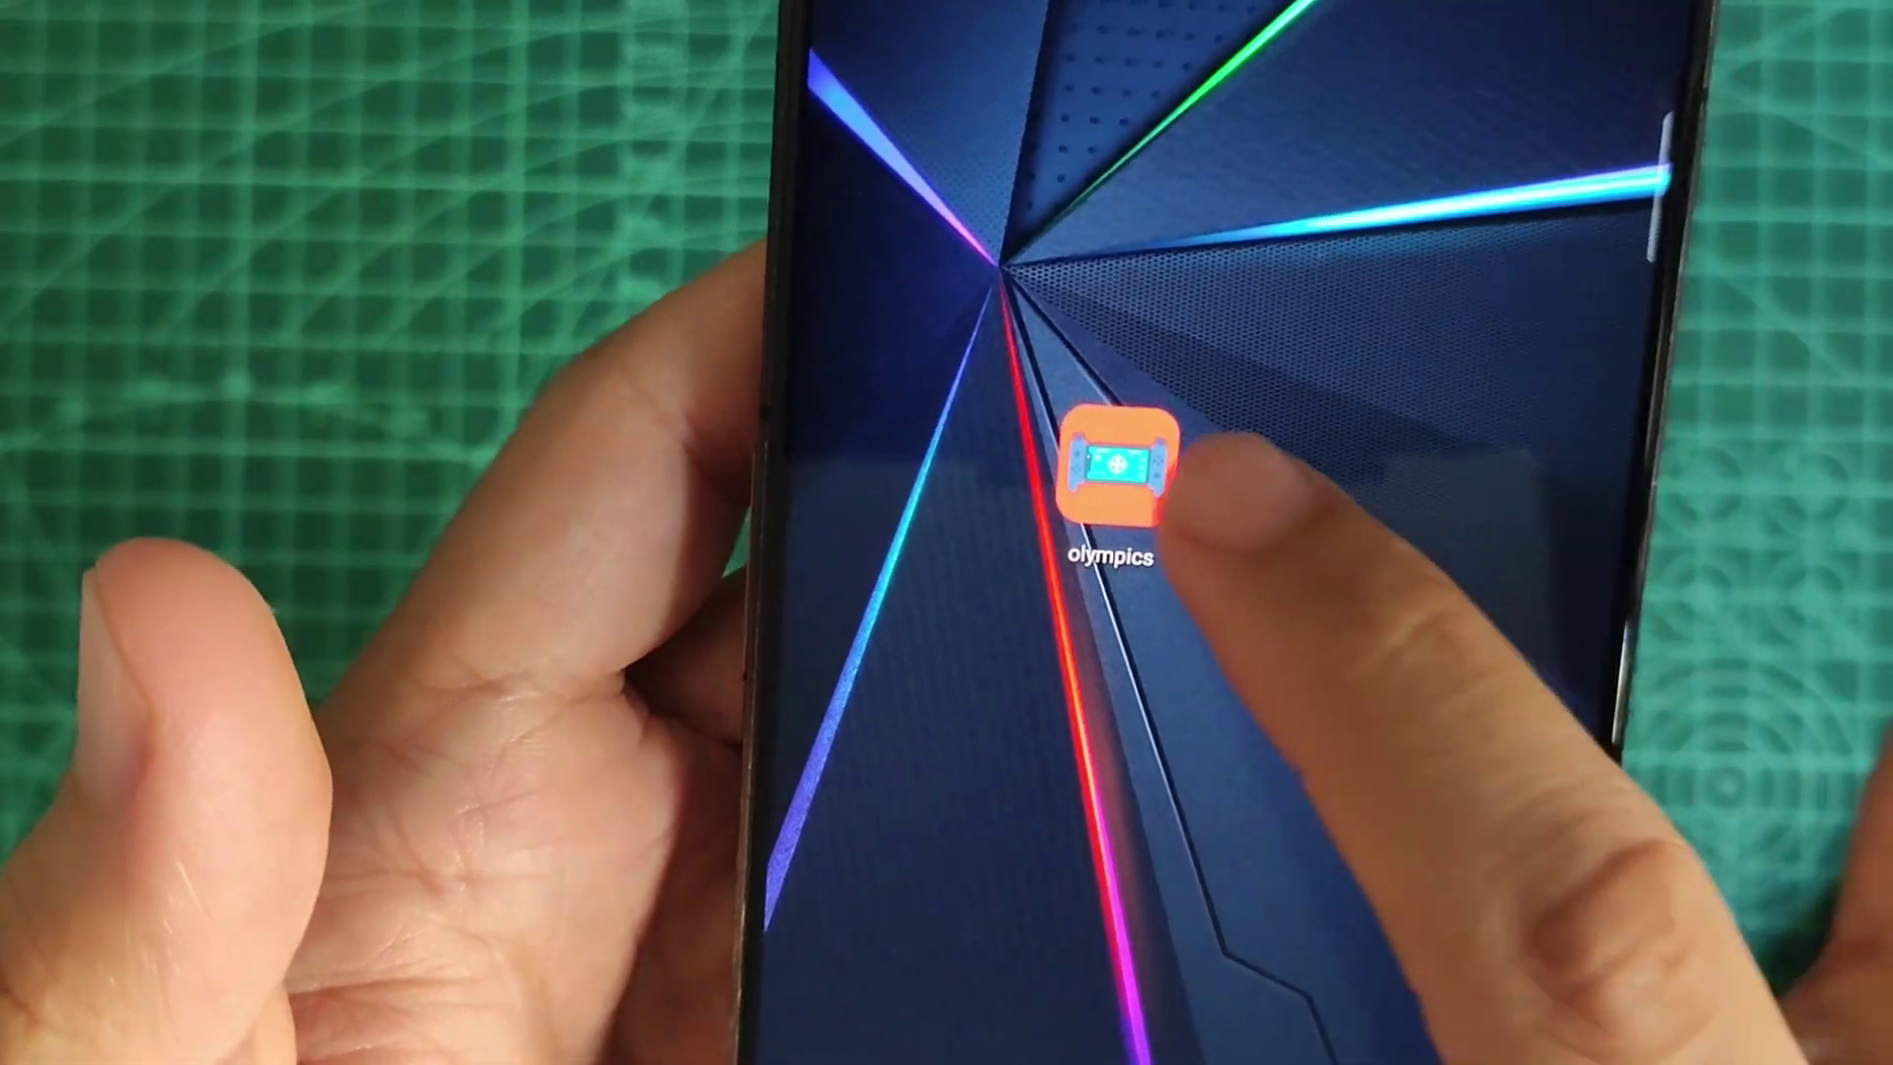
Launch the olympics app on the phone and start the race countdown.
{"action": "left_click", "coordinate": [1124, 445]}
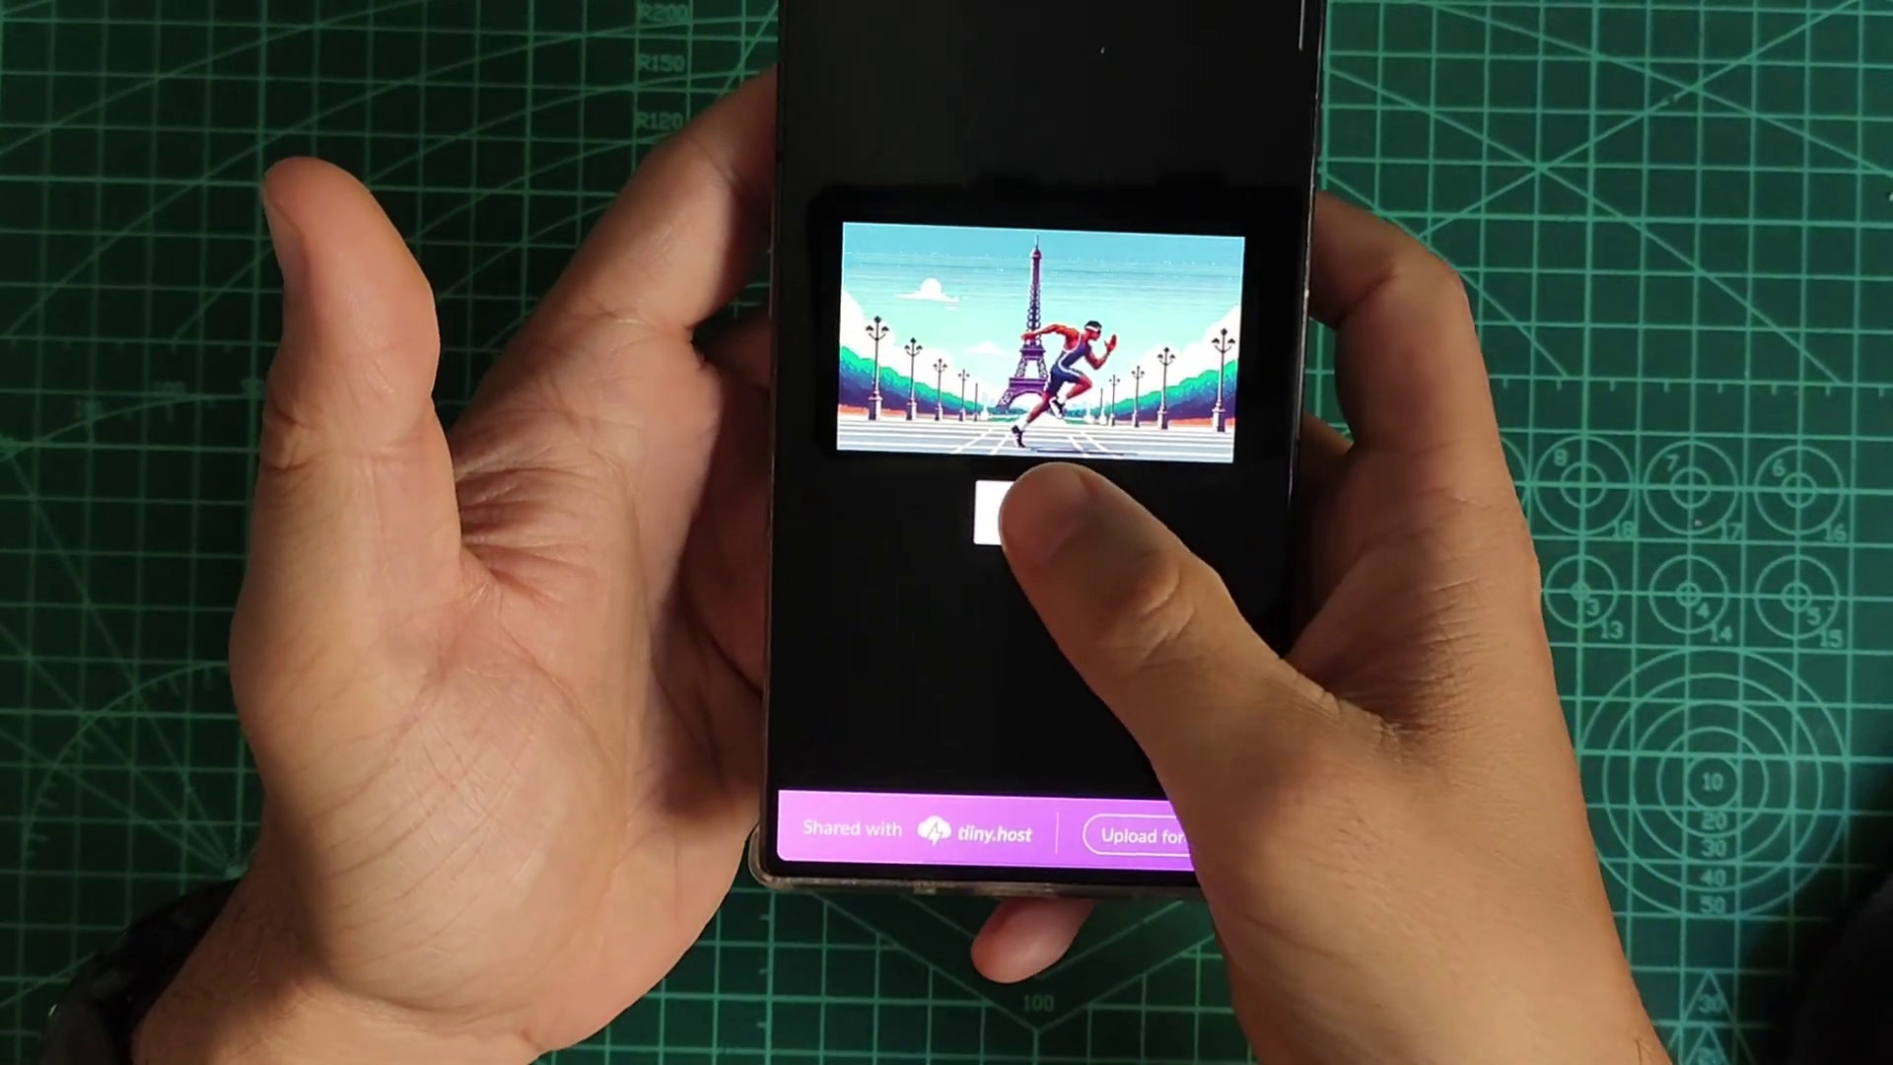
{"action": "left_click", "coordinate": [1012, 503]}
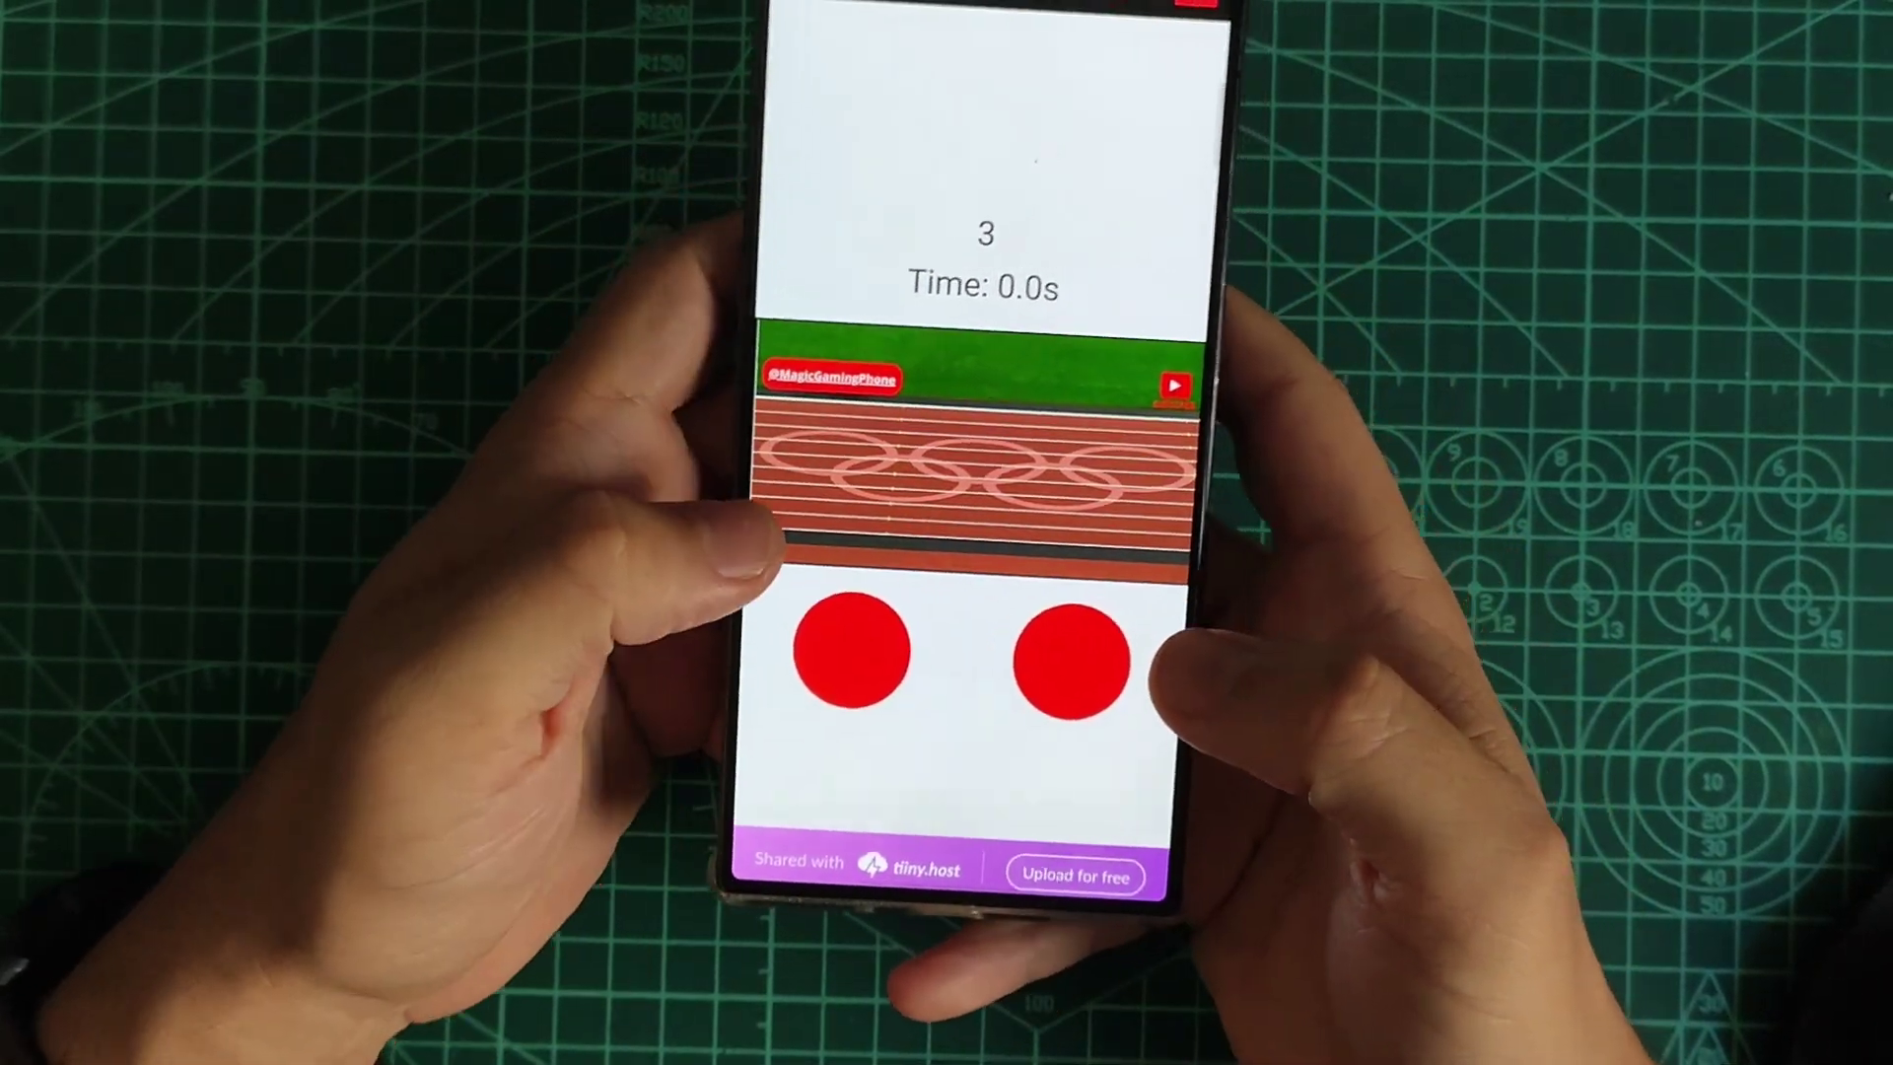